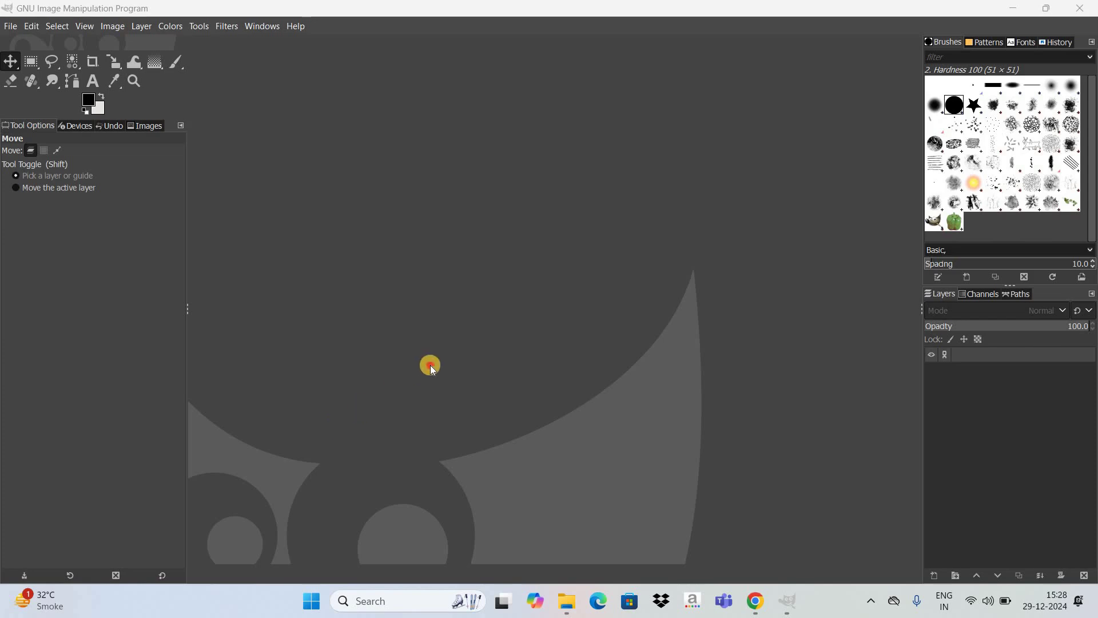
Download Paint_Splash_Brushes_2_abr.zip (10.2 MB) from the Brusheezy Paint Splash Brushes 2 page
{"action": "left_click", "coordinate": [757, 603]}
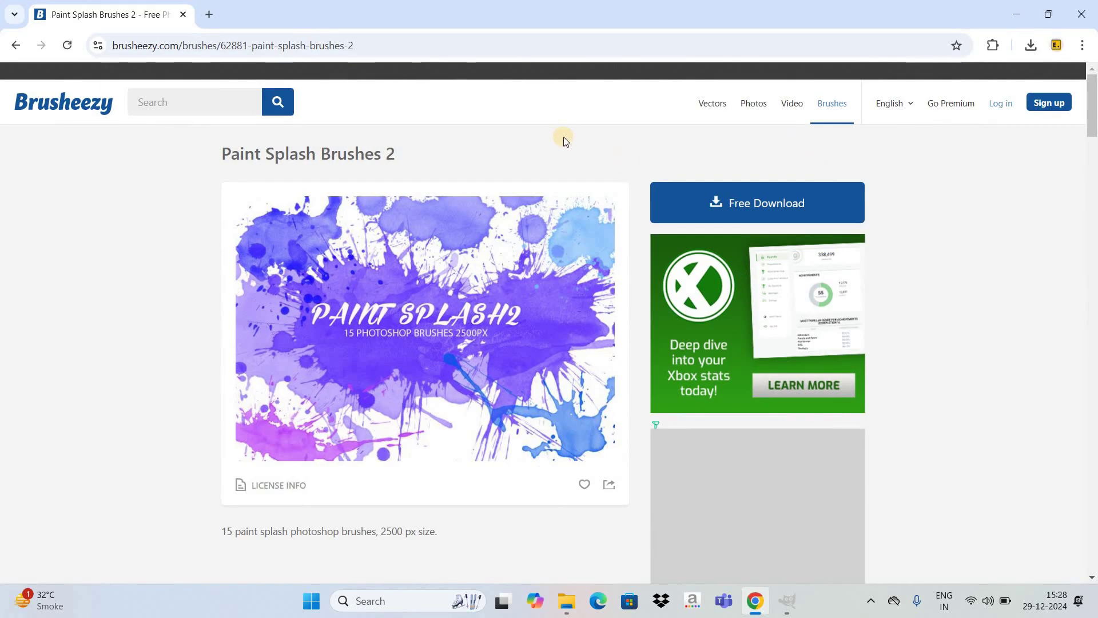
{"action": "left_click", "coordinate": [791, 210]}
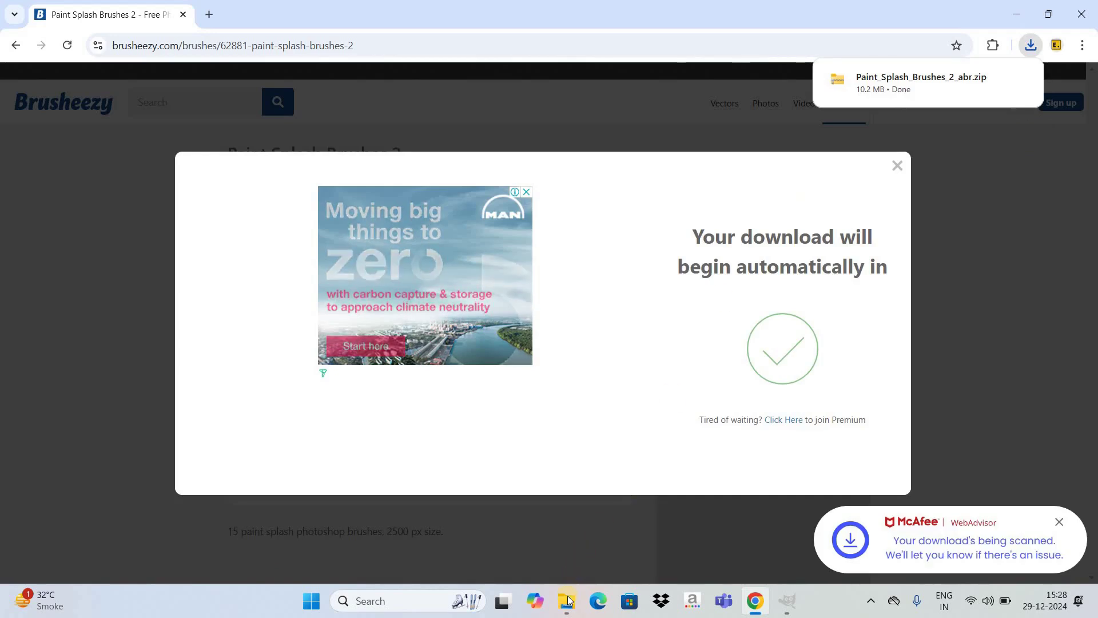
Extract Paint_Splash_Brushes_2_abr.zip in Downloads into its own folder, then close that folder window
{"action": "key", "text": "alt+Tab"}
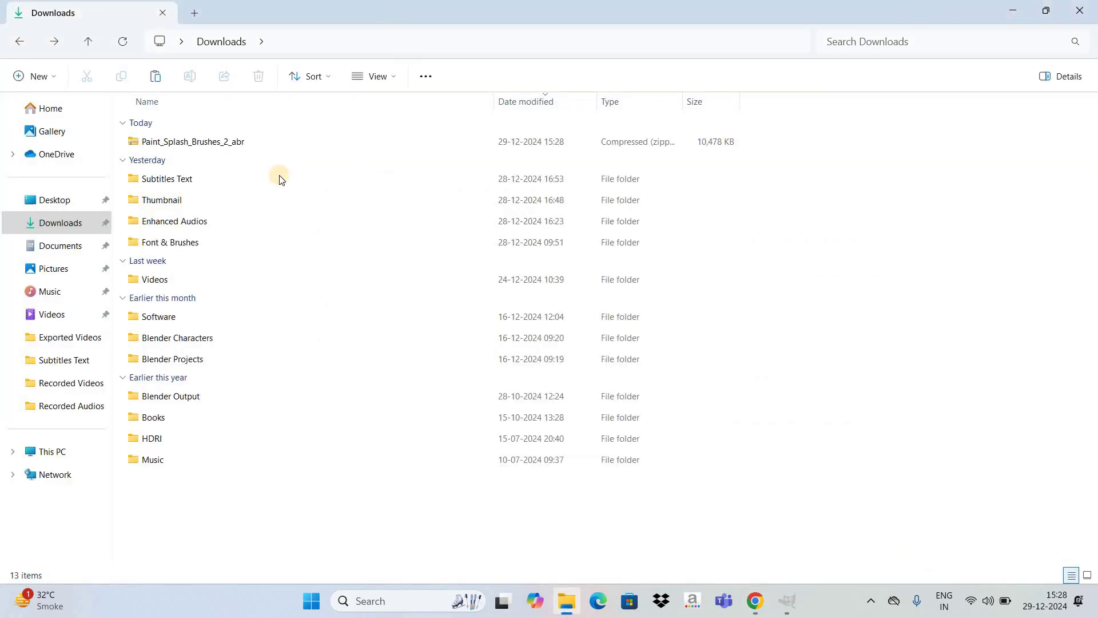
{"action": "left_click", "coordinate": [245, 142]}
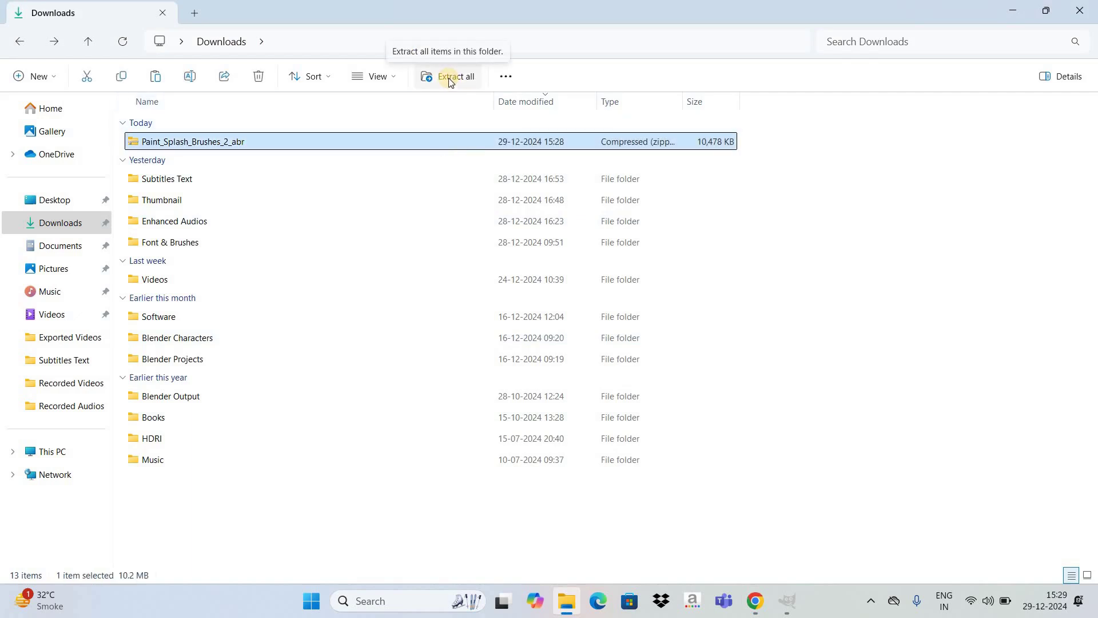
{"action": "left_click", "coordinate": [452, 83]}
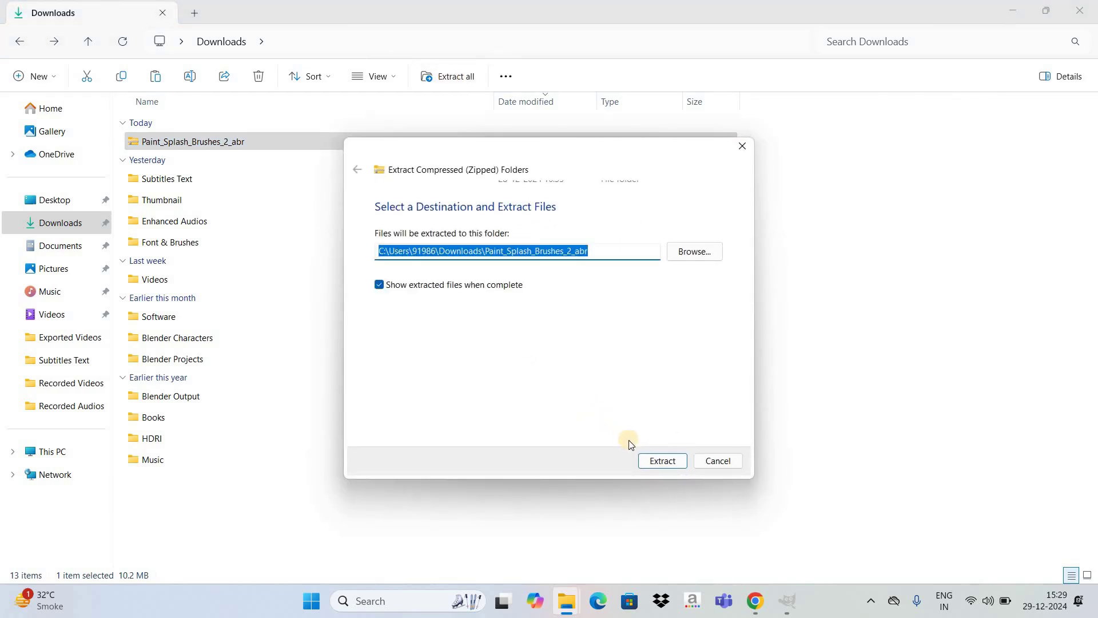
{"action": "left_click", "coordinate": [660, 460]}
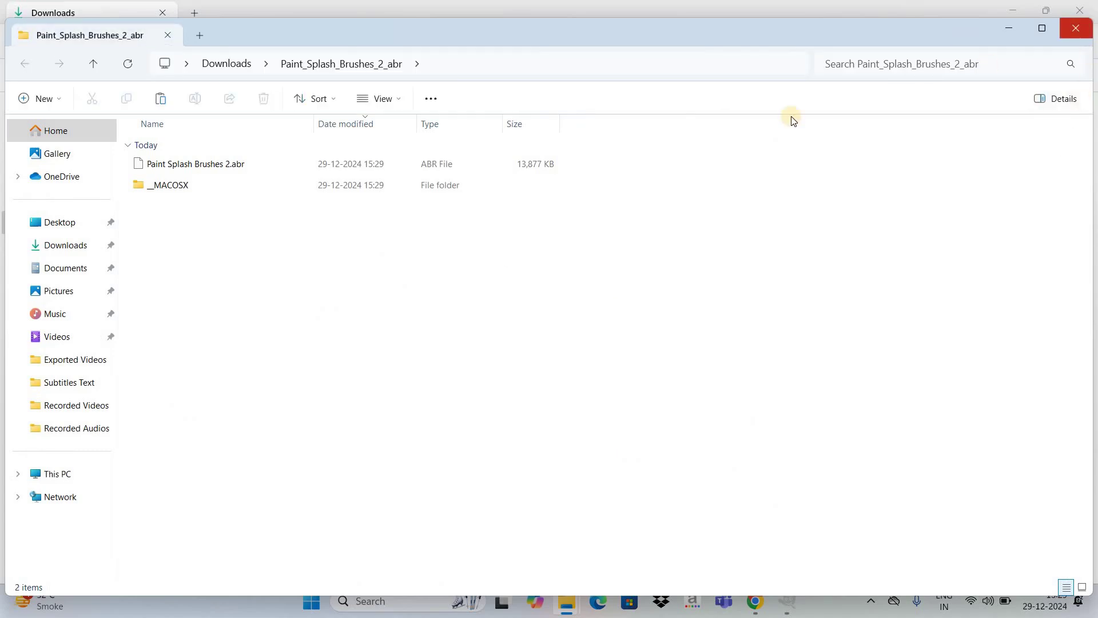
{"action": "key", "text": "alt+F4"}
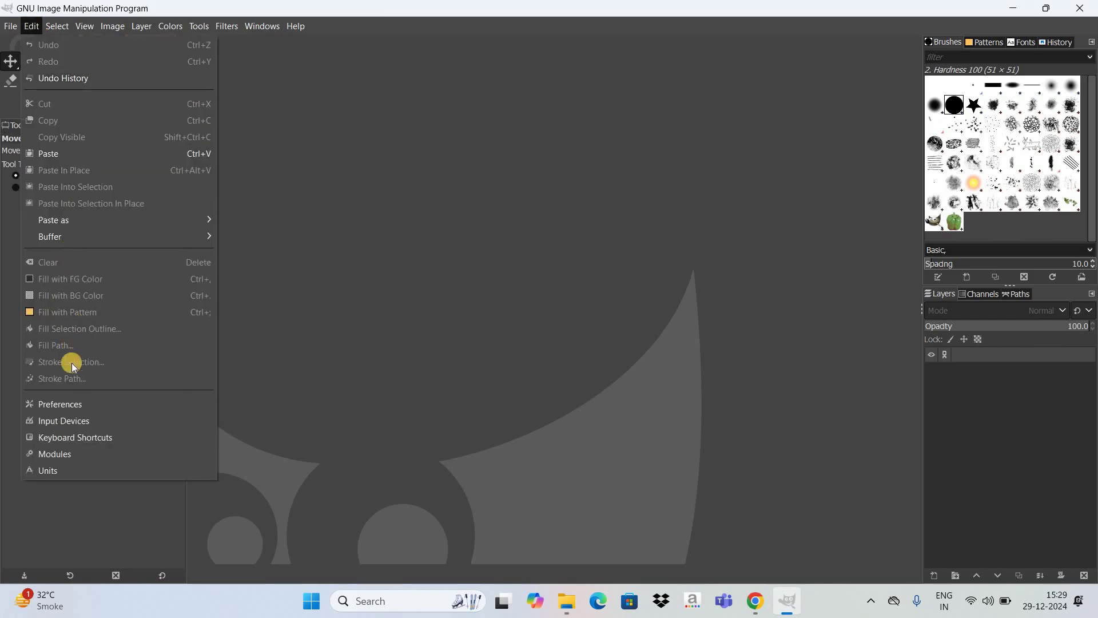
Show the AppData brushes path from Preferences > Folders > Brushes in File Explorer
{"action": "left_click", "coordinate": [66, 404]}
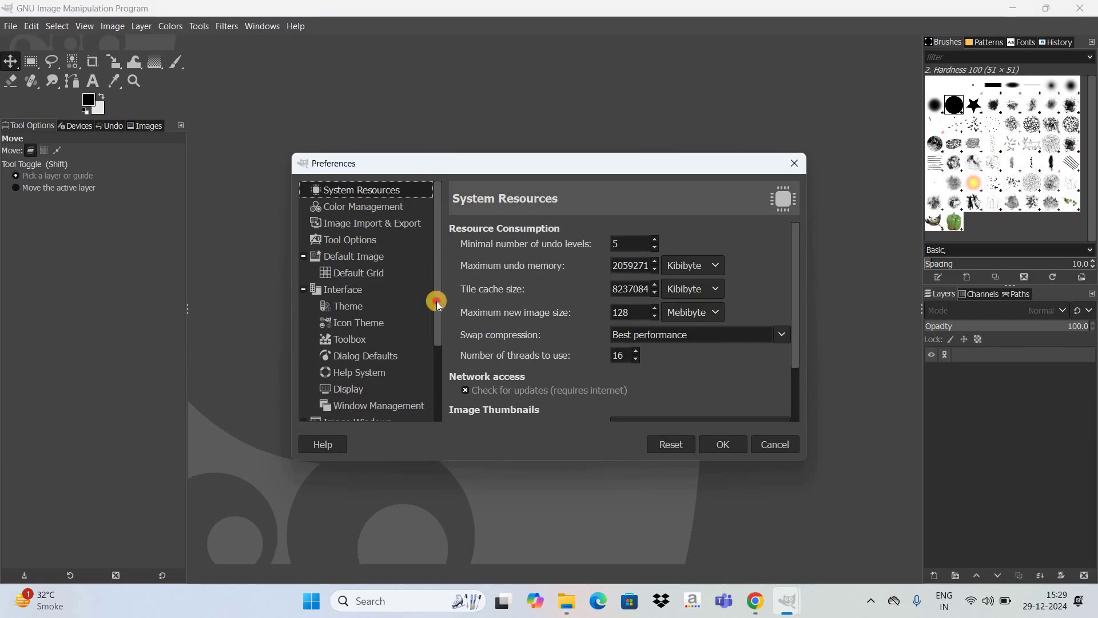
{"action": "left_click_drag", "start_coordinate": [436, 299], "coordinate": [291, 419]}
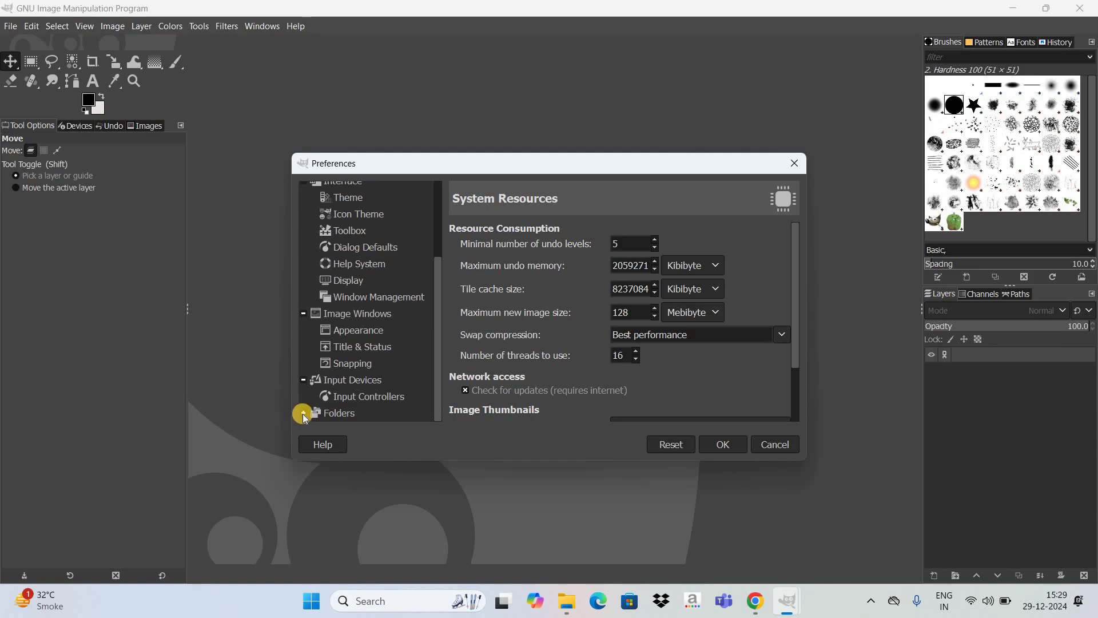
{"action": "left_click", "coordinate": [303, 414]}
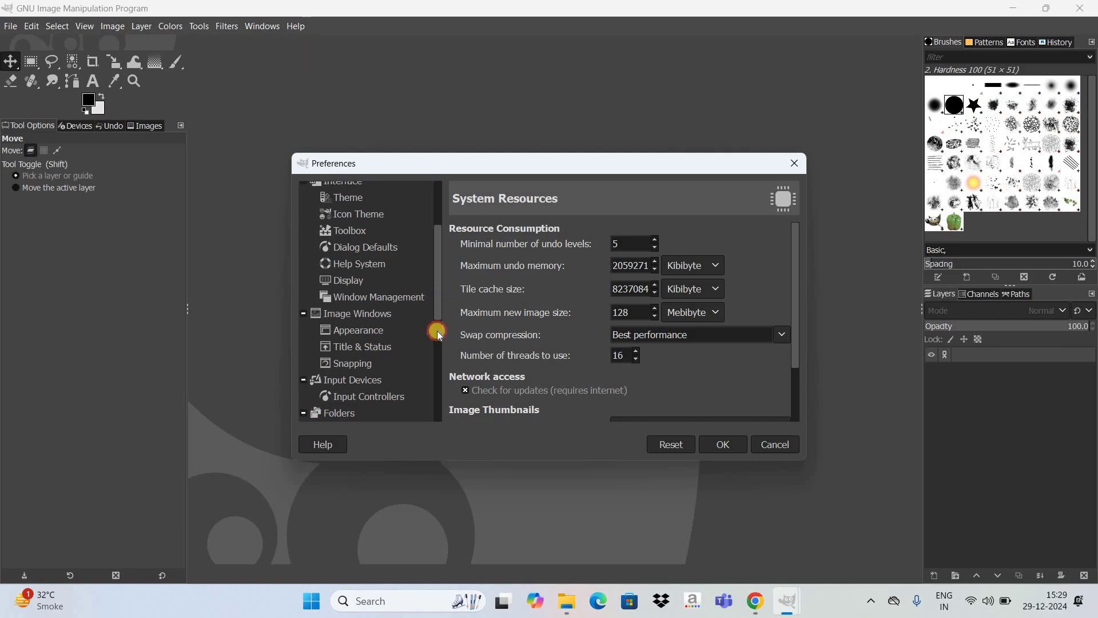
{"action": "left_click", "coordinate": [436, 347]}
{"action": "scroll", "coordinate": [436, 346], "scroll_direction": "up", "scroll_amount": 3}
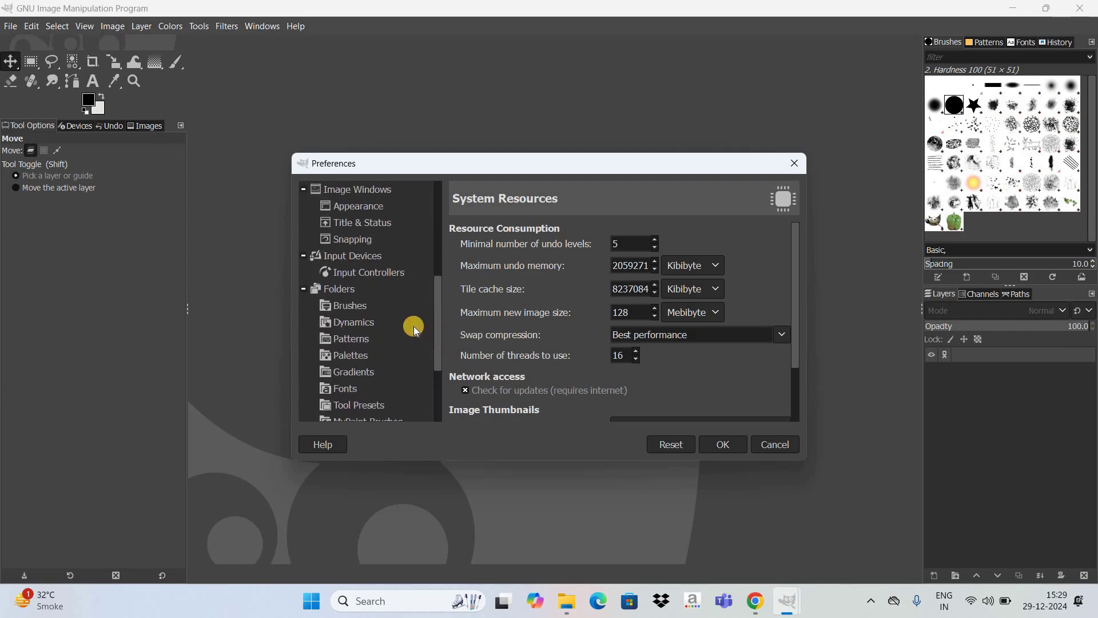
{"action": "left_click", "coordinate": [349, 307]}
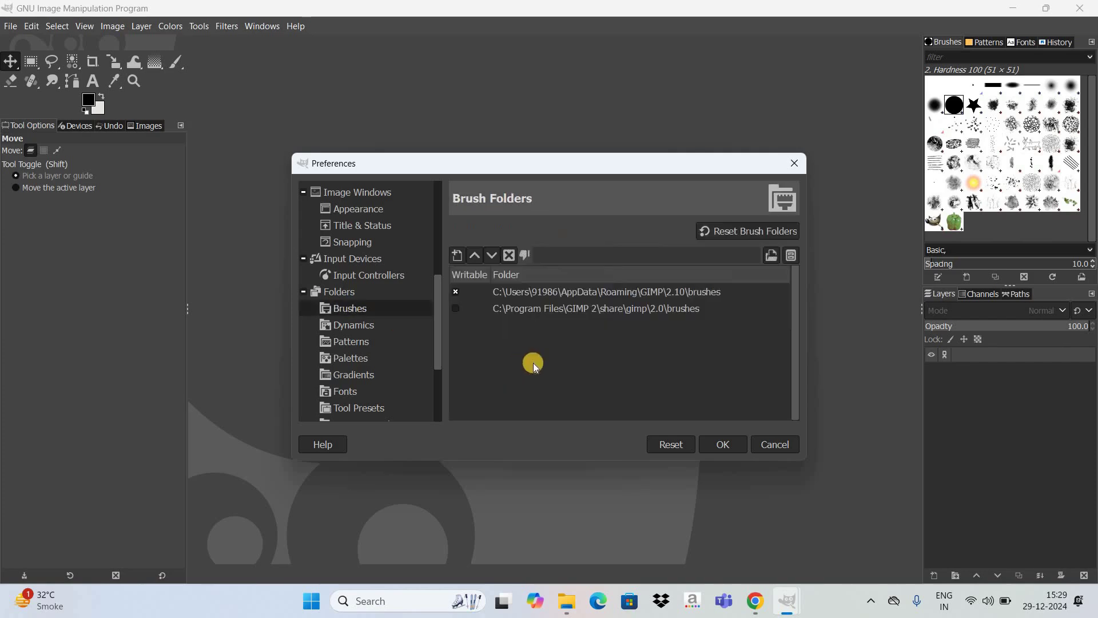
{"action": "left_click", "coordinate": [654, 293]}
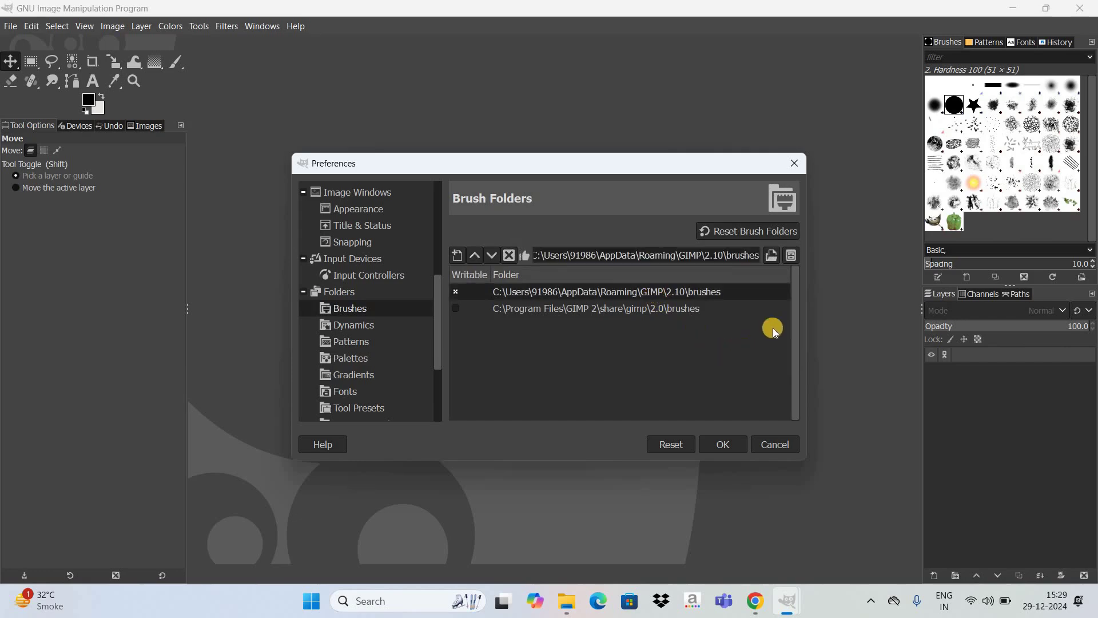
{"action": "left_click", "coordinate": [791, 254]}
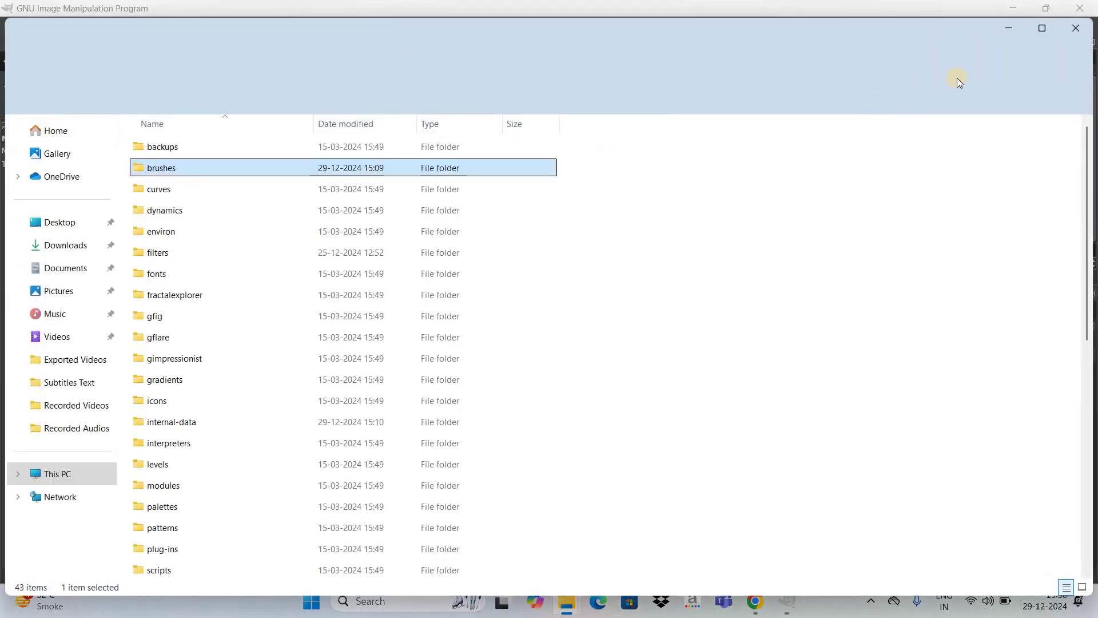
Copy Paint Splash Brushes 2.abr from the extracted folder into AppData\Roaming\GIMP\2.10\brushes
{"action": "left_click", "coordinate": [1046, 33]}
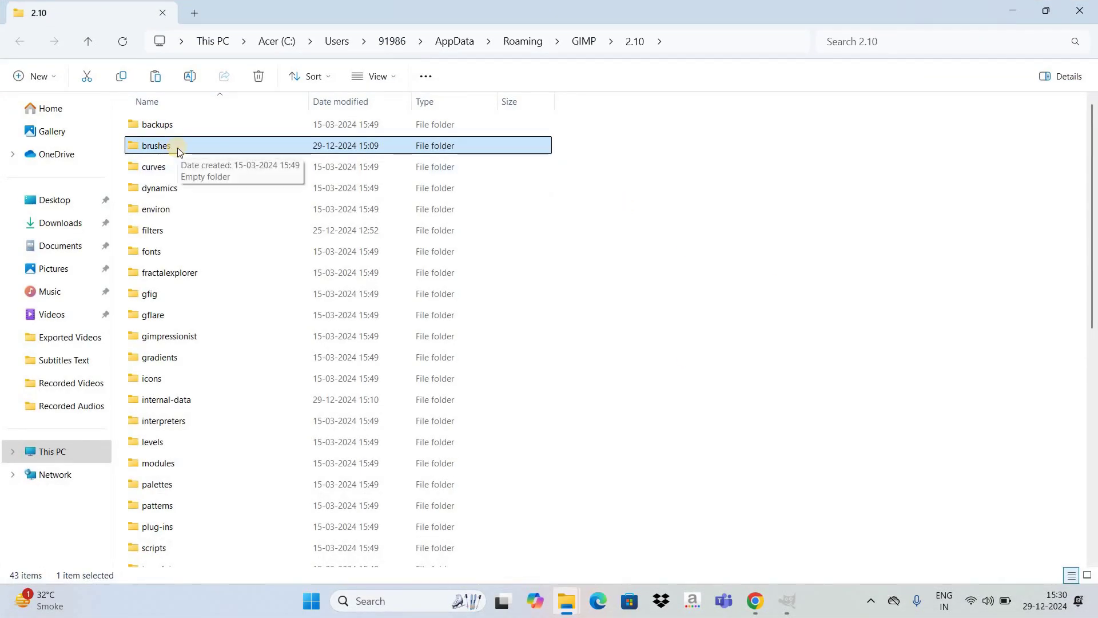
{"action": "key", "text": "Return"}
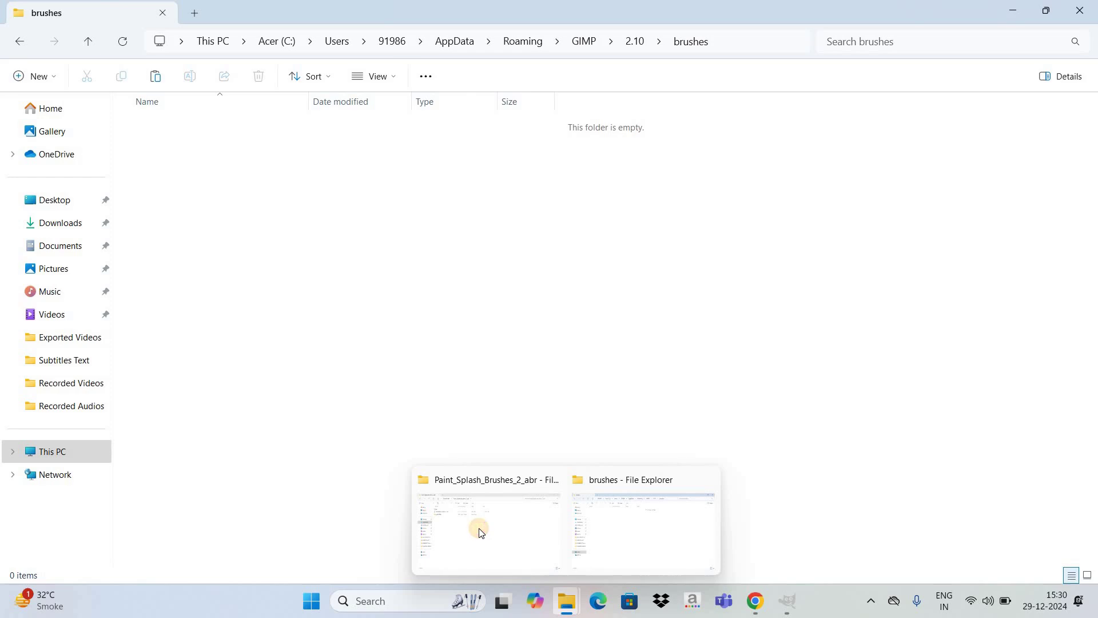
{"action": "left_click", "coordinate": [479, 527]}
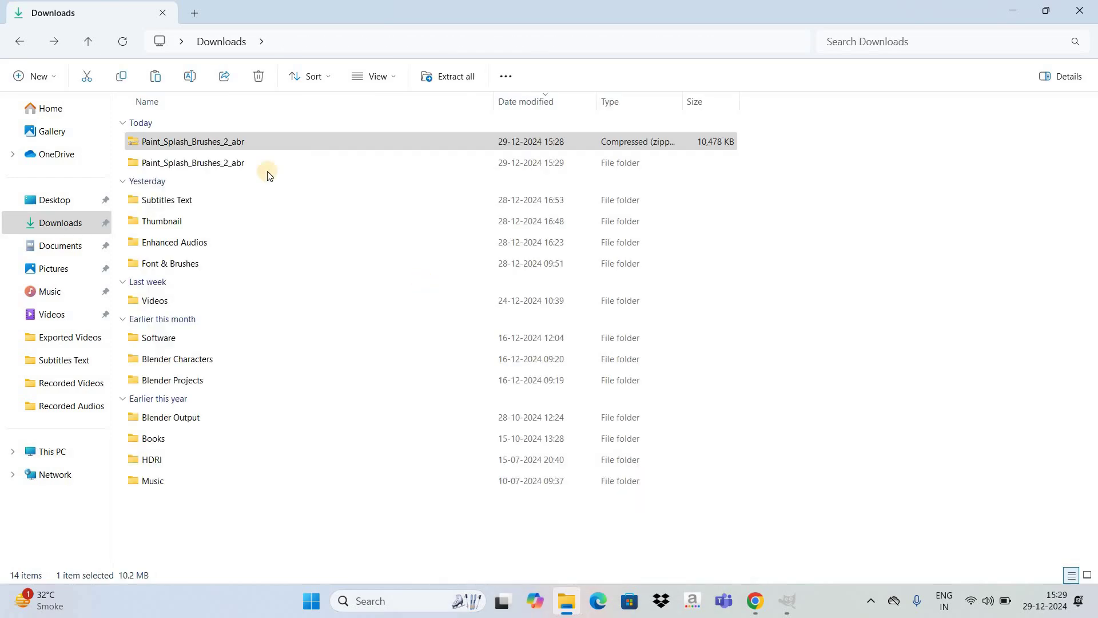
{"action": "left_click", "coordinate": [266, 167]}
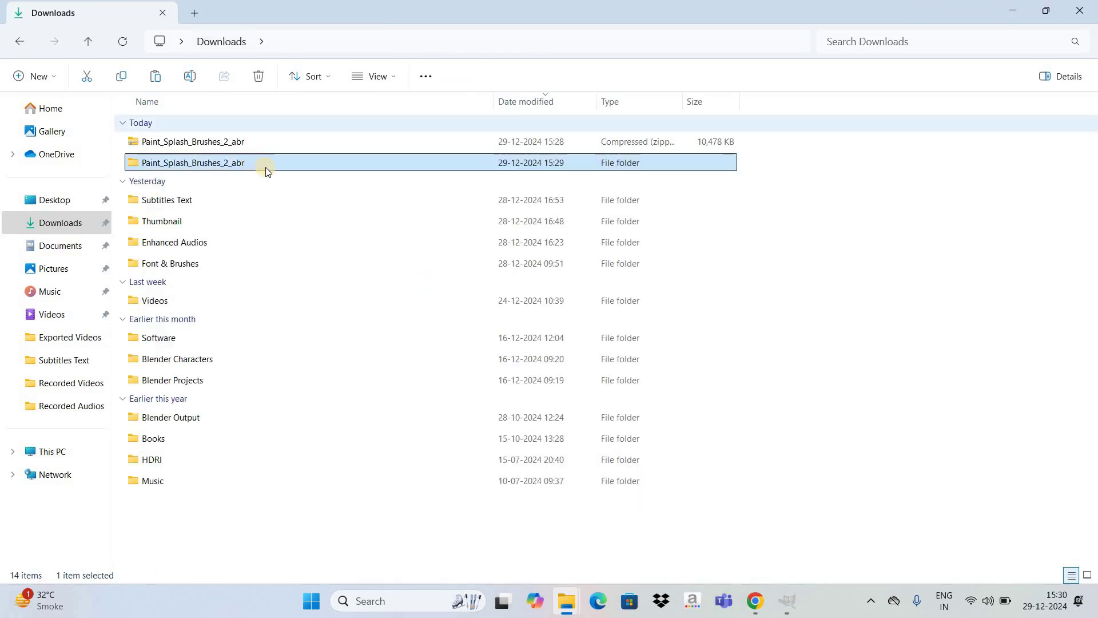
{"action": "double_click", "coordinate": [187, 161]}
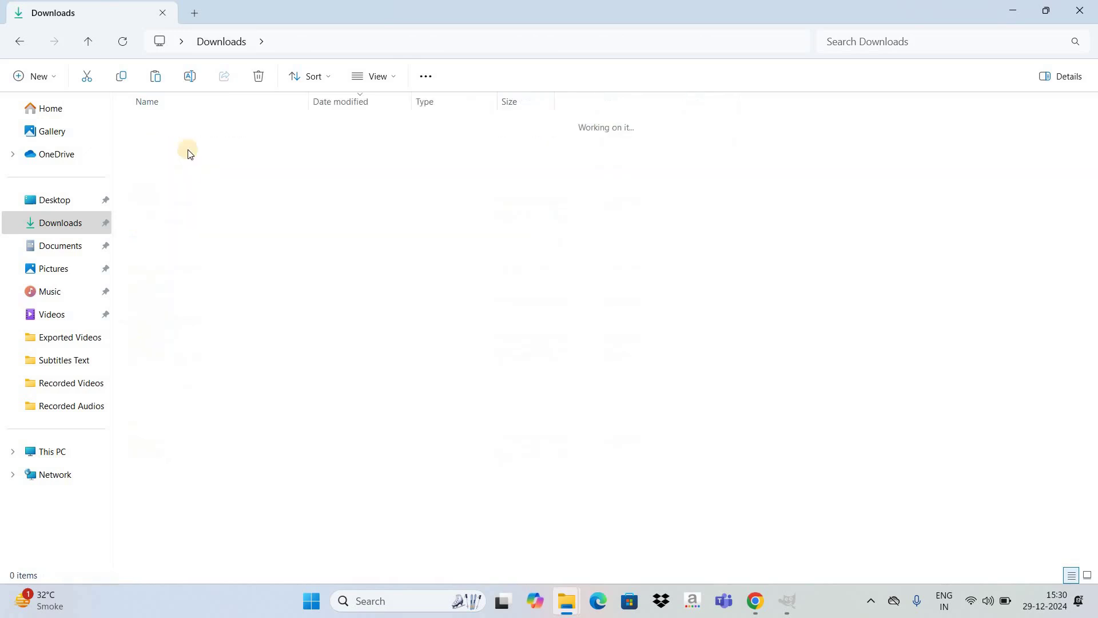
{"action": "left_click", "coordinate": [236, 143]}
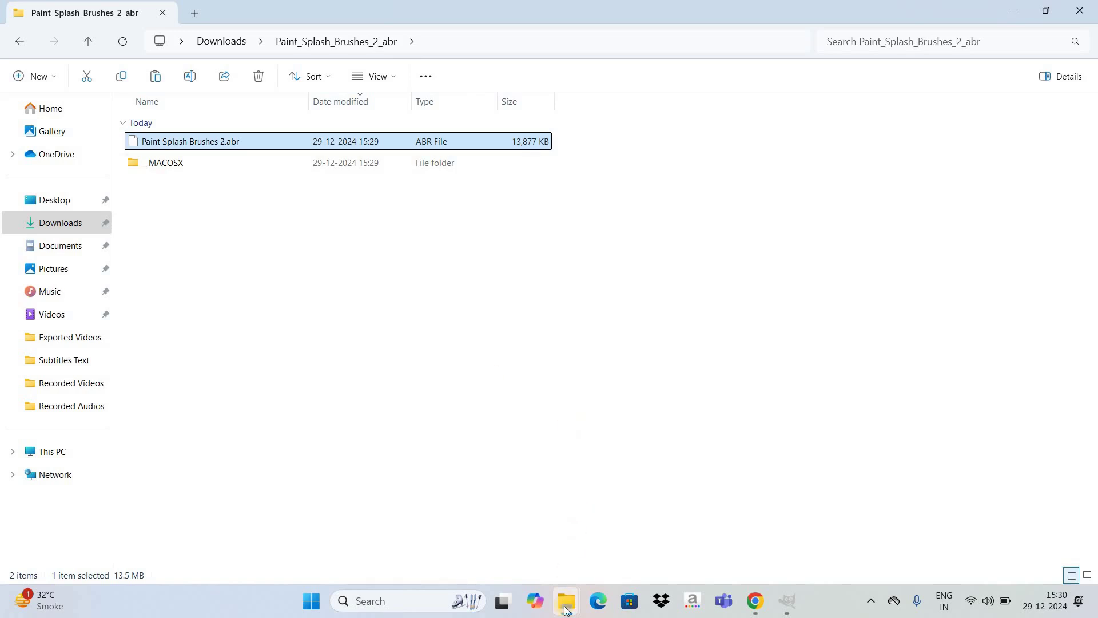
{"action": "mouse_move", "coordinate": [566, 600]}
{"action": "left_click", "coordinate": [644, 529]}
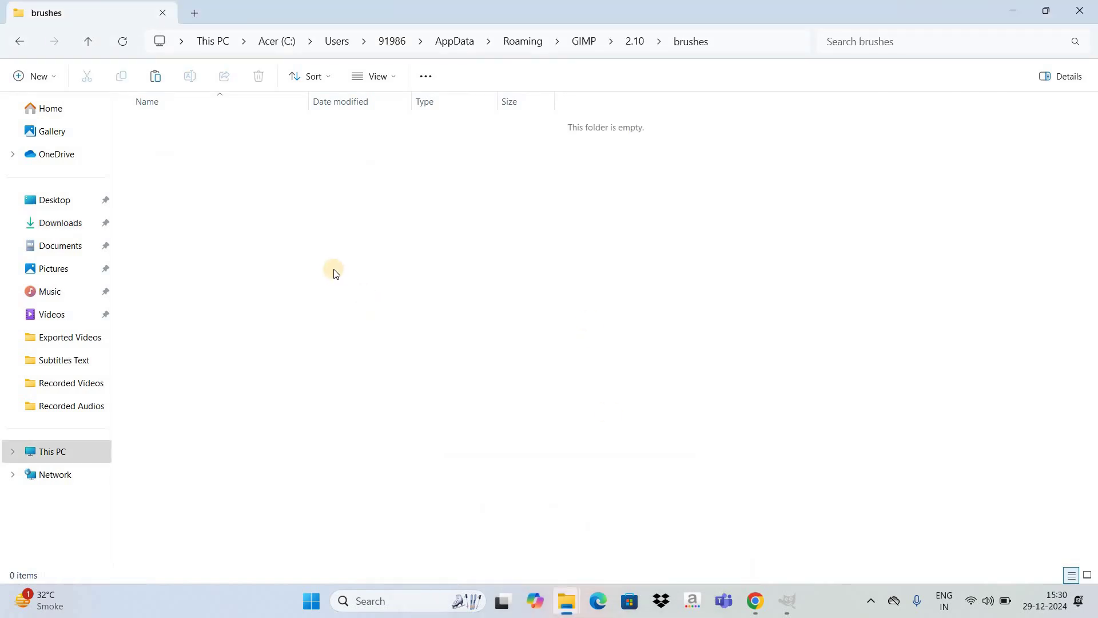
{"action": "key", "text": "ctrl+v"}
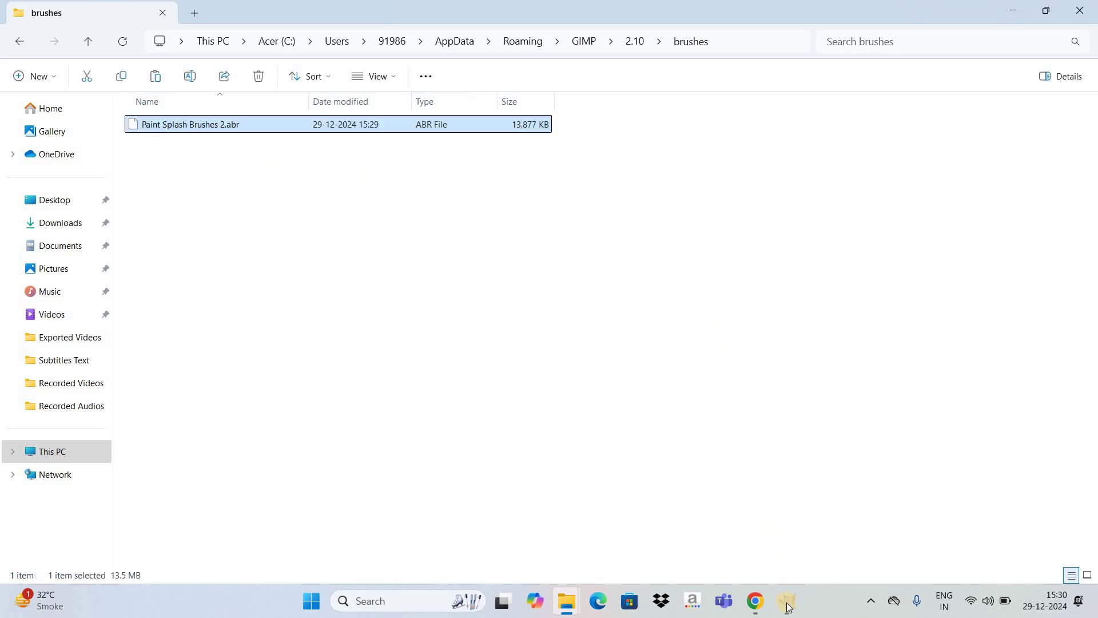
Check the brush folders in Preferences, cancel without changes, and close GIMP
{"action": "mouse_move", "coordinate": [787, 601]}
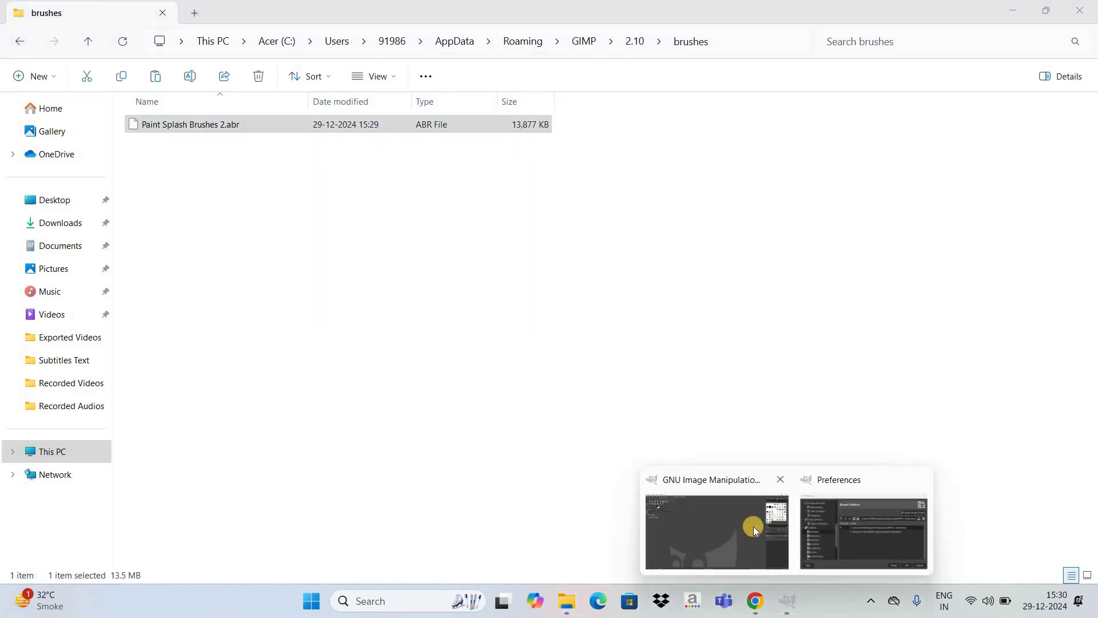
{"action": "left_click", "coordinate": [753, 526]}
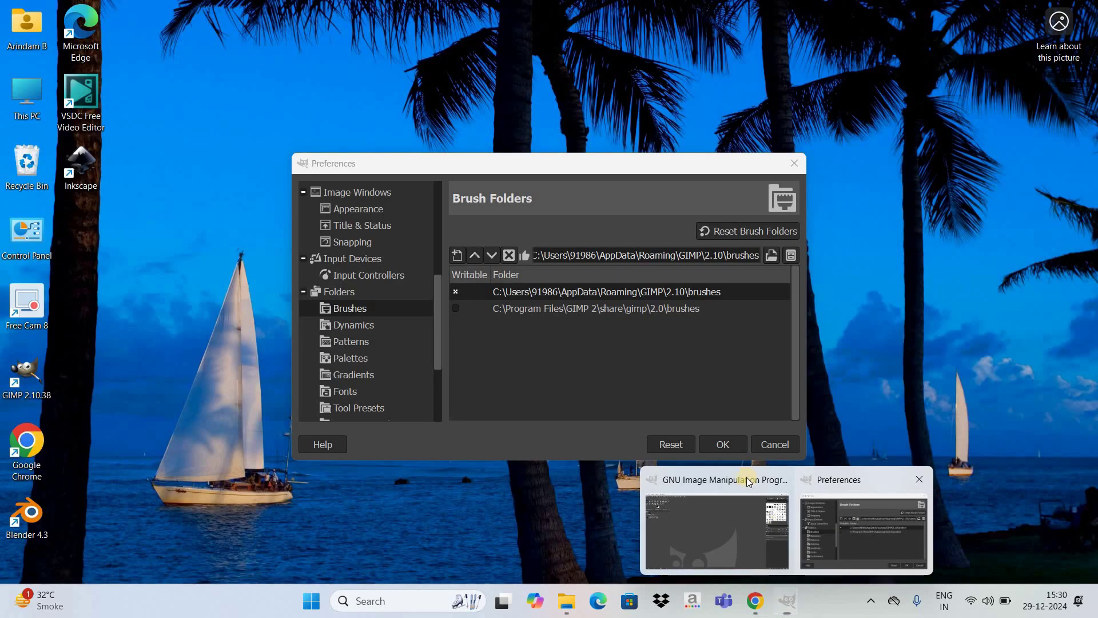
{"action": "left_click", "coordinate": [804, 472]}
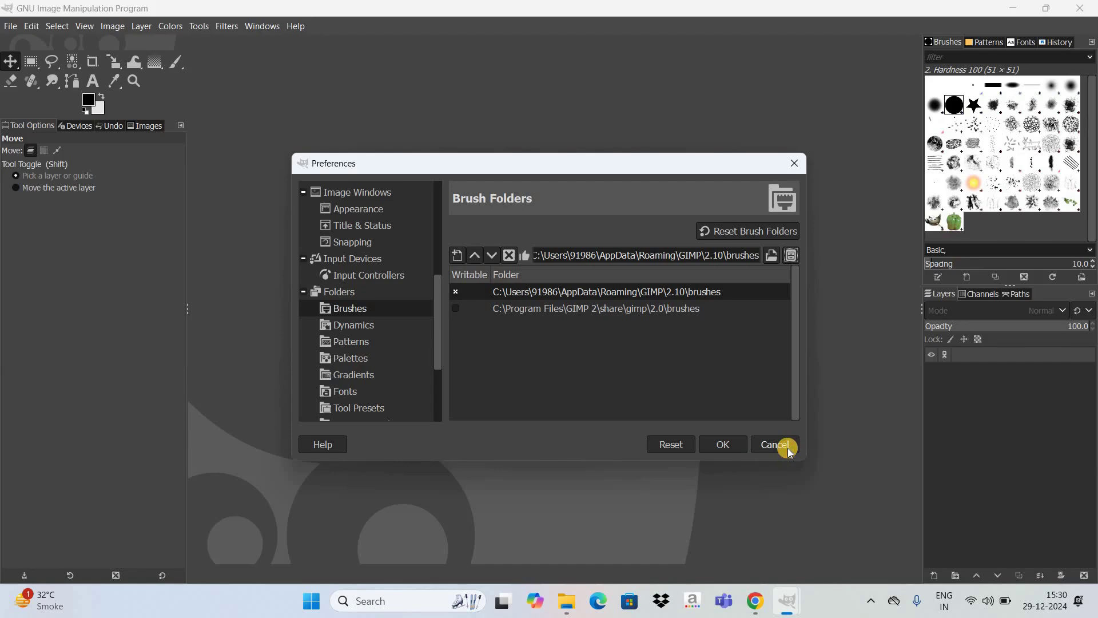
{"action": "left_click", "coordinate": [787, 448]}
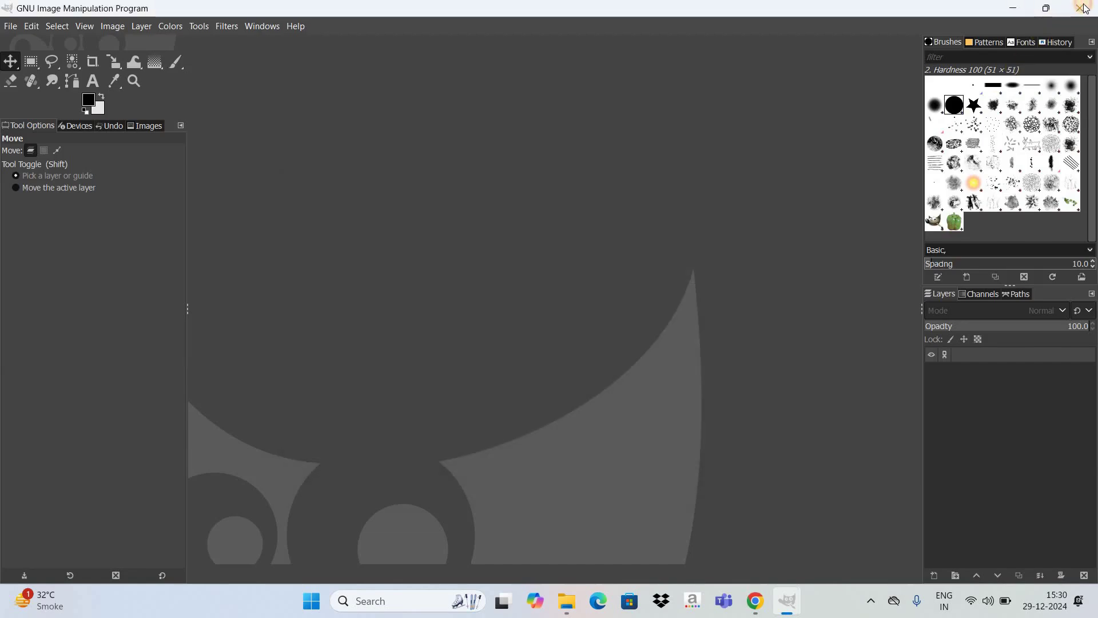
{"action": "left_click", "coordinate": [1014, 13]}
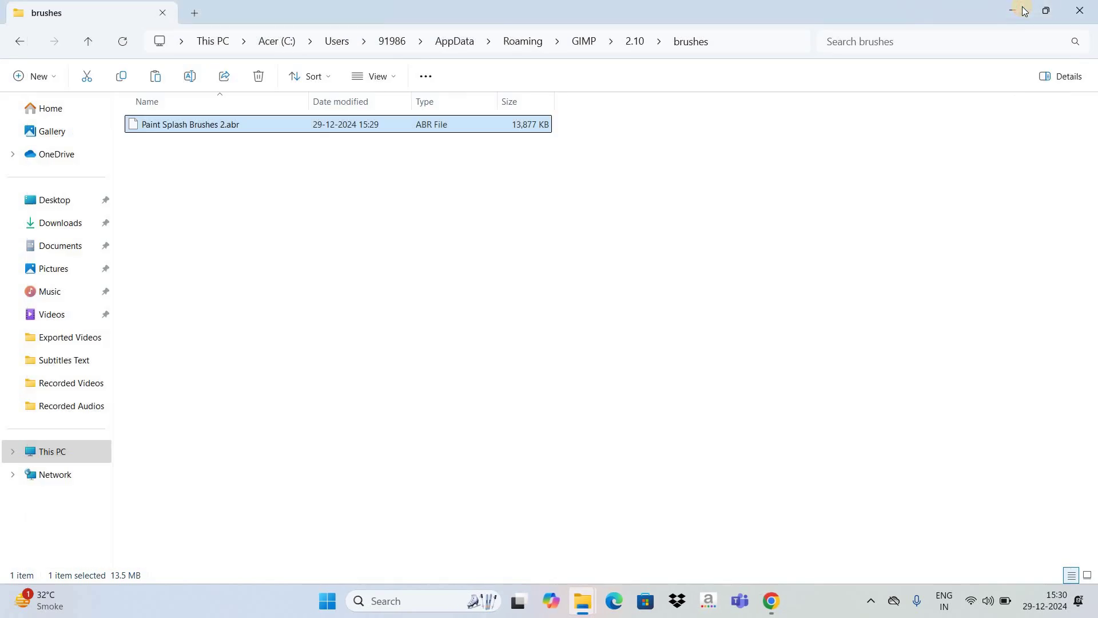
Minimize the file manager and browser windows and relaunch GIMP from the desktop icon
{"action": "left_click", "coordinate": [1045, 8]}
{"action": "left_click", "coordinate": [1003, 17]}
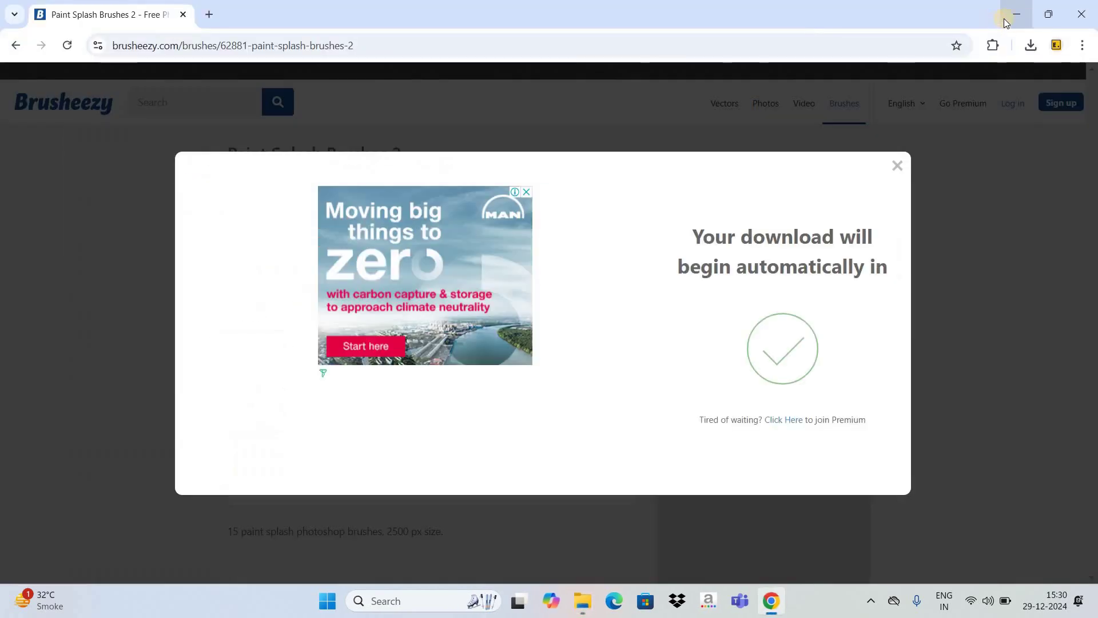
{"action": "left_click", "coordinate": [1015, 16]}
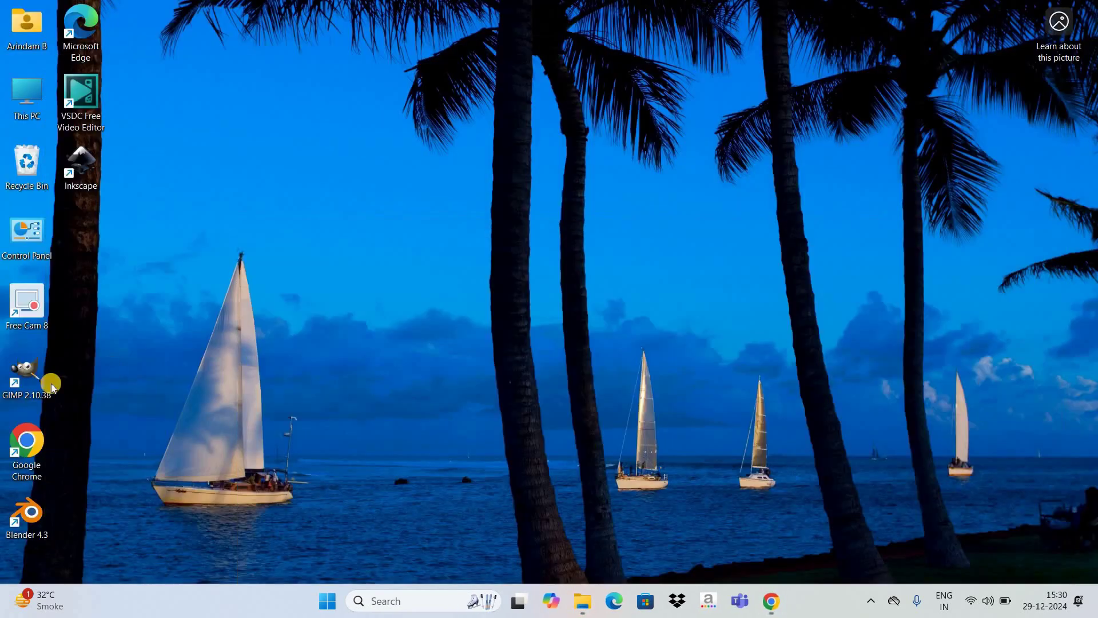
{"action": "double_click", "coordinate": [30, 381]}
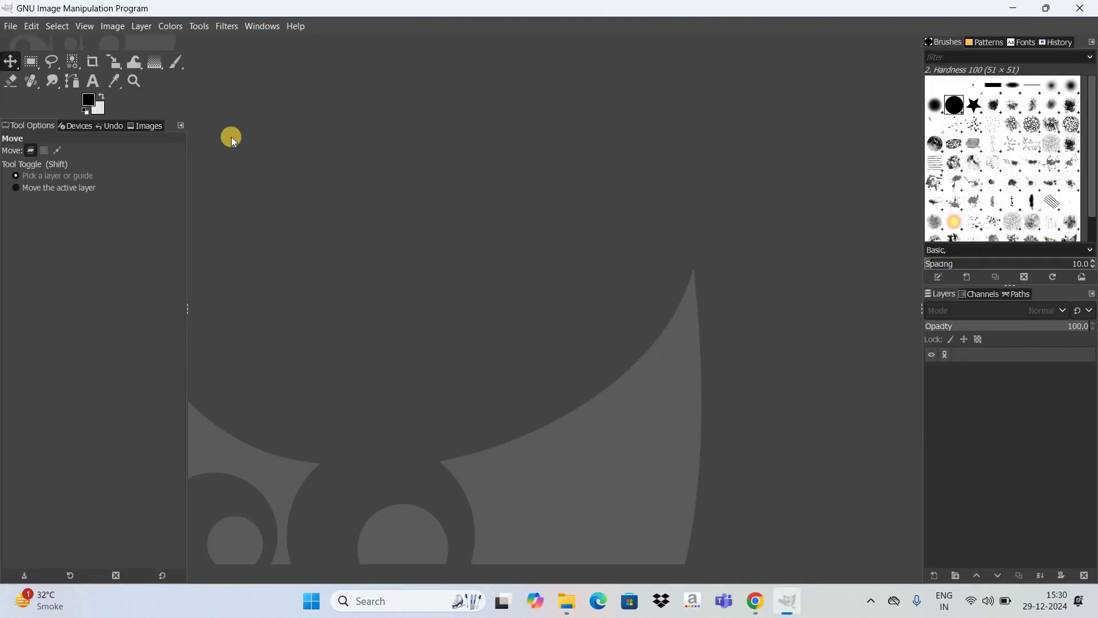
Select the Paintbrush tool and choose the Oils 01 brush from the brush list
{"action": "left_click", "coordinate": [174, 63]}
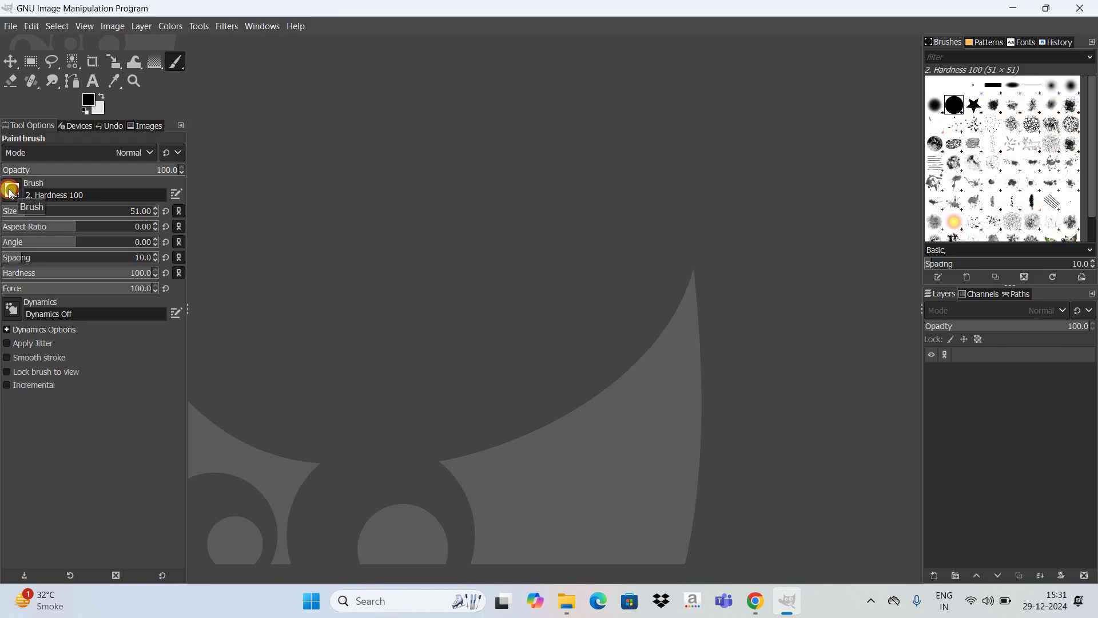
{"action": "left_click", "coordinate": [10, 191]}
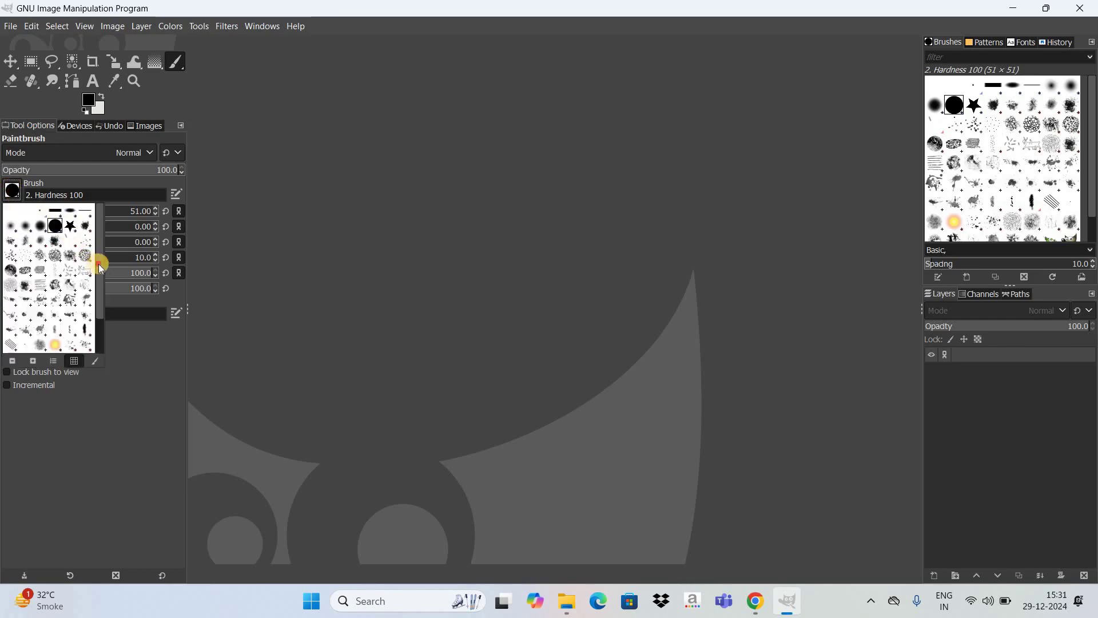
{"action": "scroll", "coordinate": [80, 319], "scroll_direction": "down", "scroll_amount": 3}
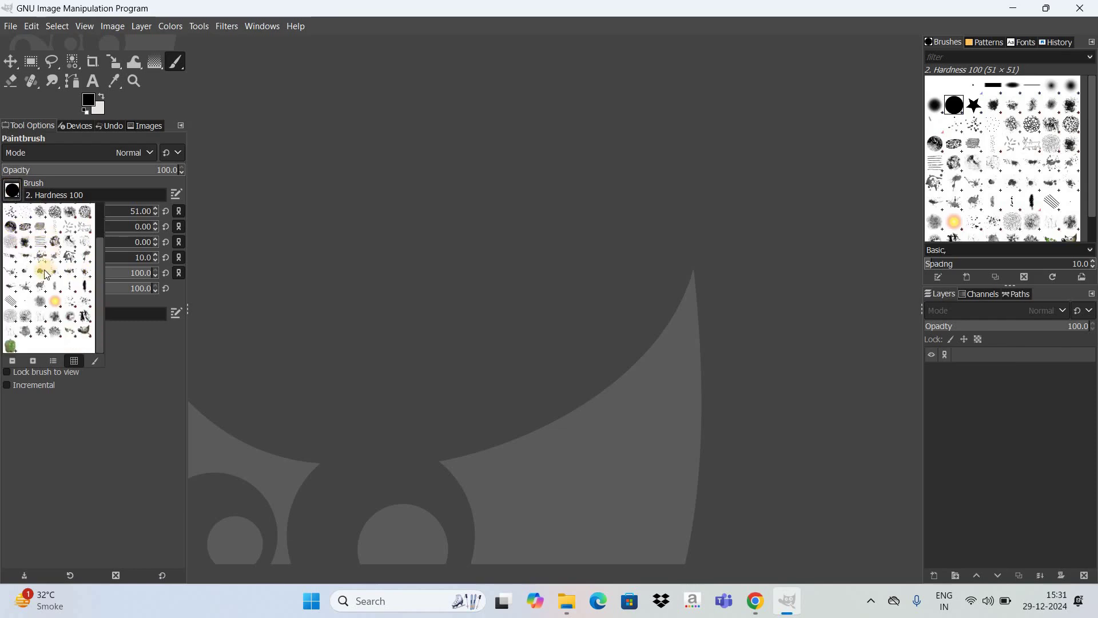
{"action": "left_click", "coordinate": [54, 245]}
{"action": "left_click", "coordinate": [12, 191]}
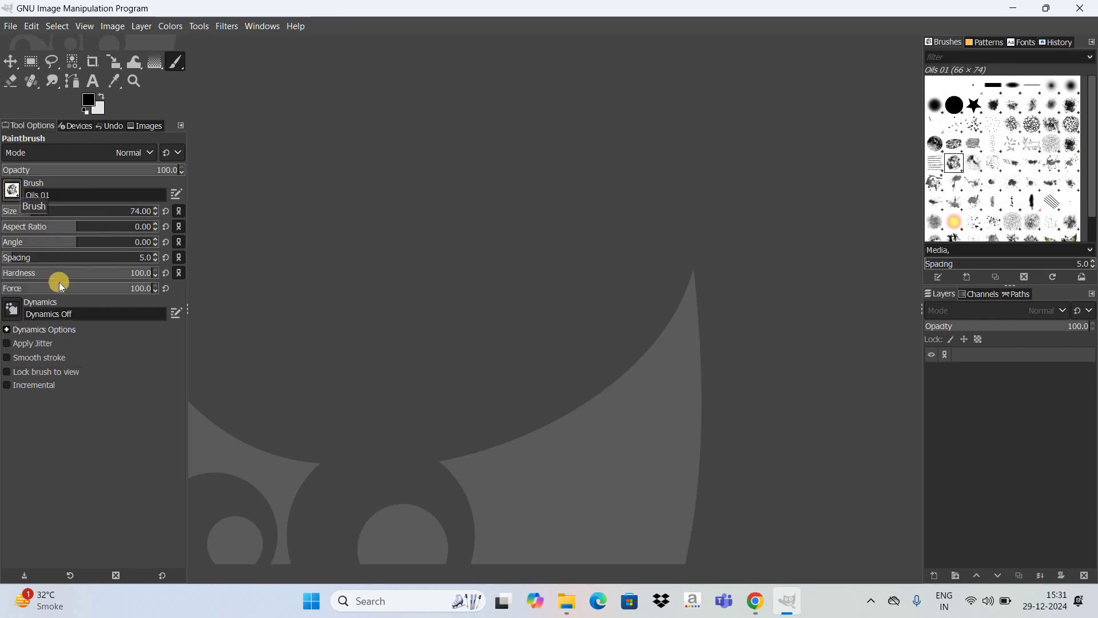
Try the Paint Splash Brushes 2.abr brushes in turn, ending on Paint Splash Brushes 2.abr-003
{"action": "left_click", "coordinate": [11, 192]}
{"action": "left_click", "coordinate": [11, 299]}
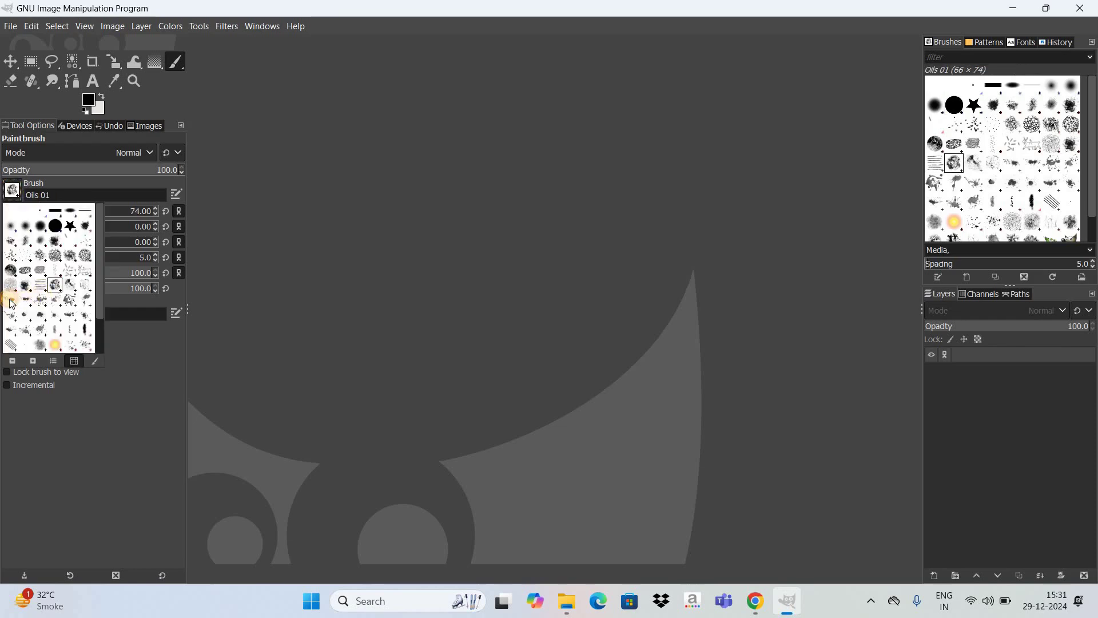
{"action": "left_click", "coordinate": [97, 206]}
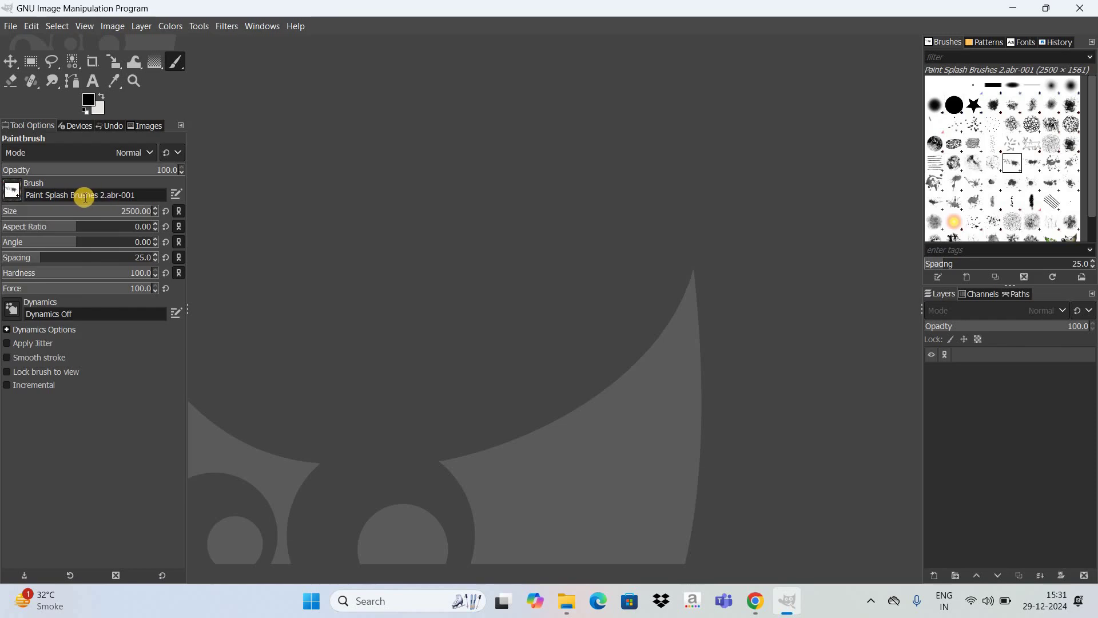
{"action": "left_click", "coordinate": [26, 314]}
{"action": "left_click", "coordinate": [91, 207]}
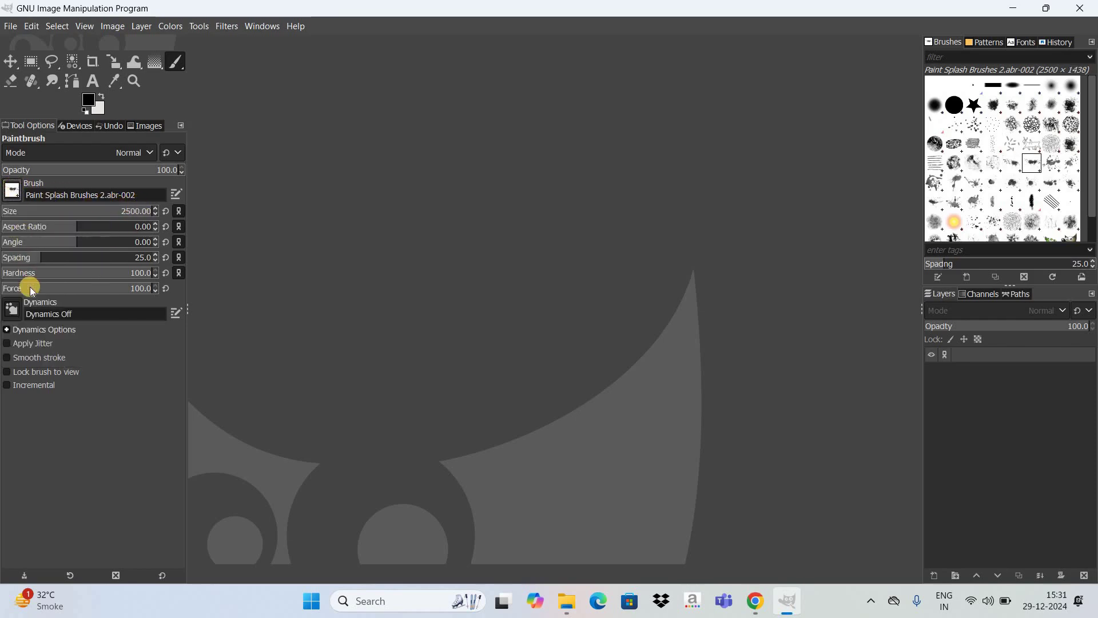
{"action": "left_click", "coordinate": [12, 190]}
{"action": "left_click", "coordinate": [75, 216]}
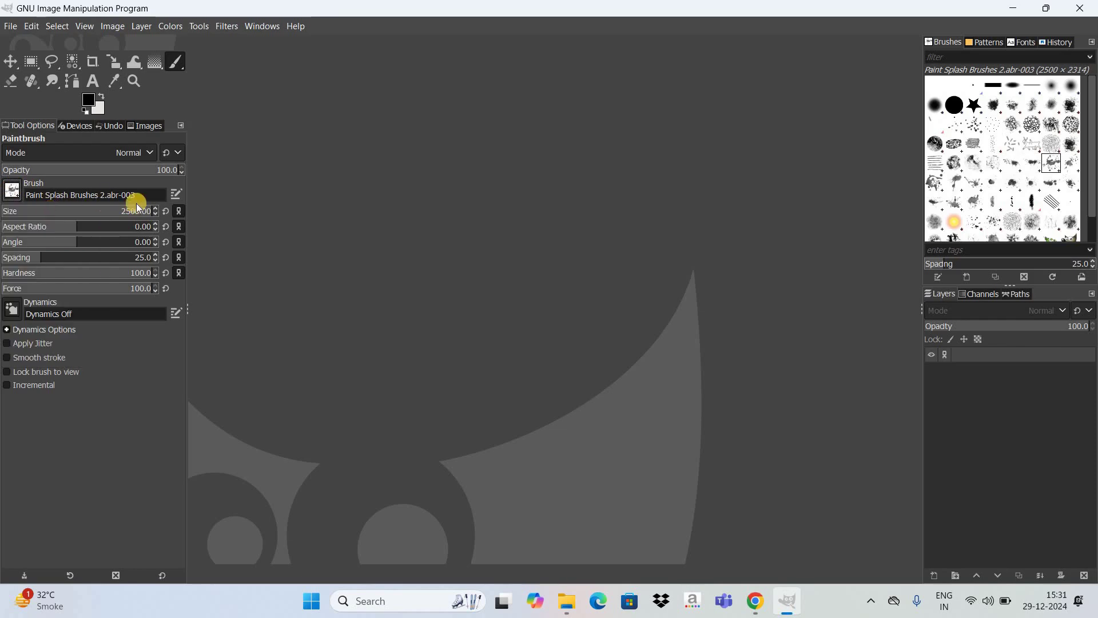